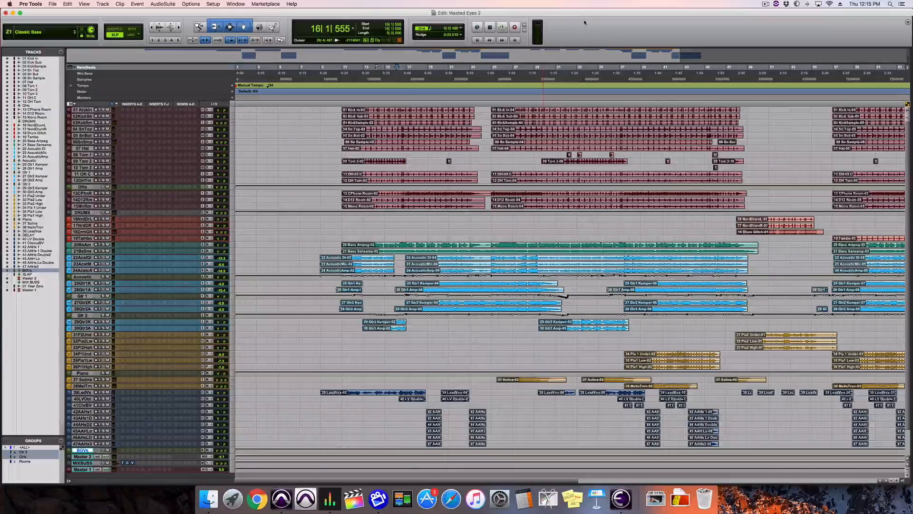
# Show the mixer and browse the Avid plug-ins available for the first insert of the 01 Kick In track, leaving it empty.
pyautogui.press('super+equal')
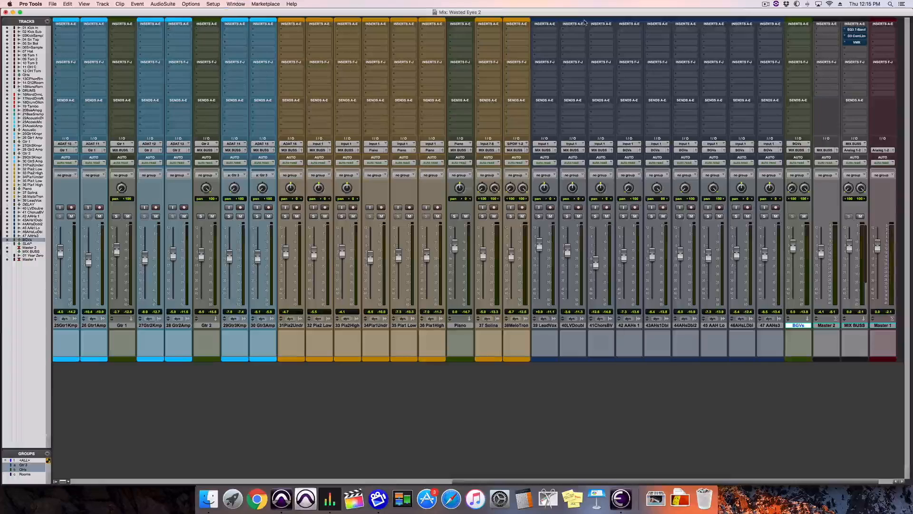
pyautogui.hscroll(-15, 508, 196)
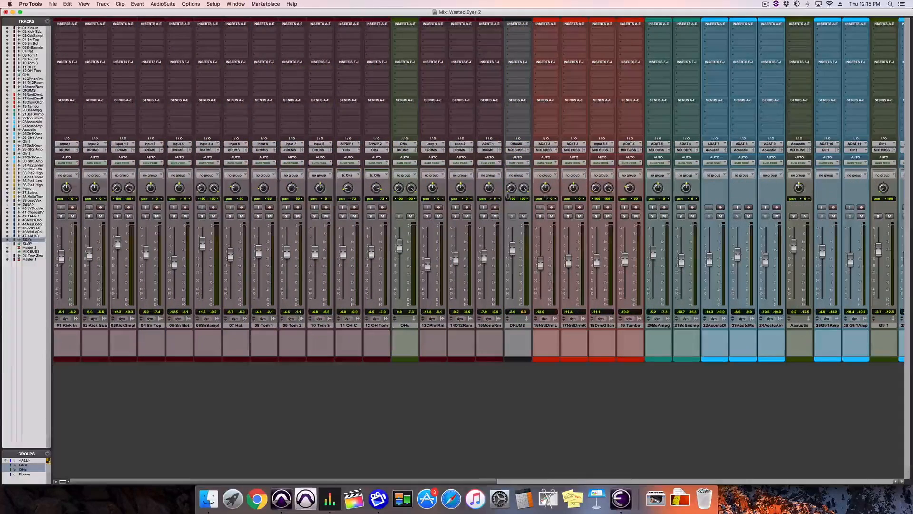
pyautogui.click(68, 31)
pyautogui.moveTo(78, 44)
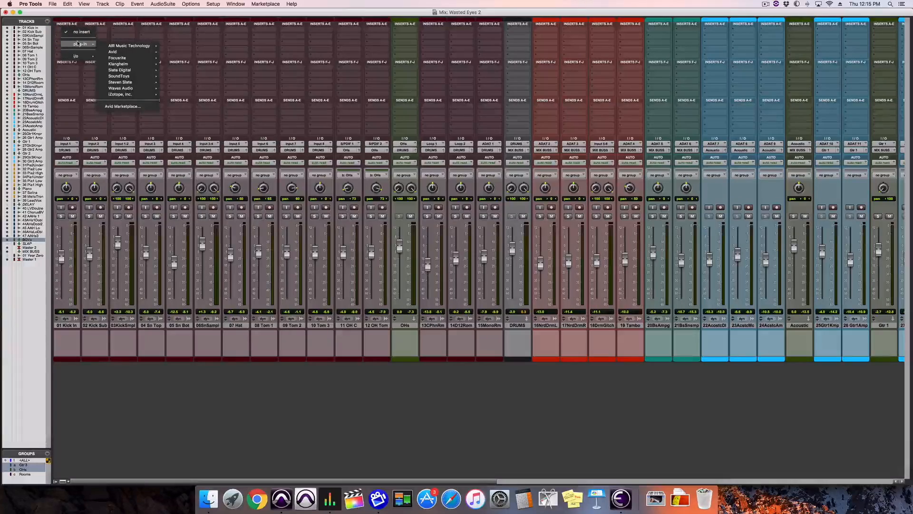
pyautogui.moveTo(124, 51)
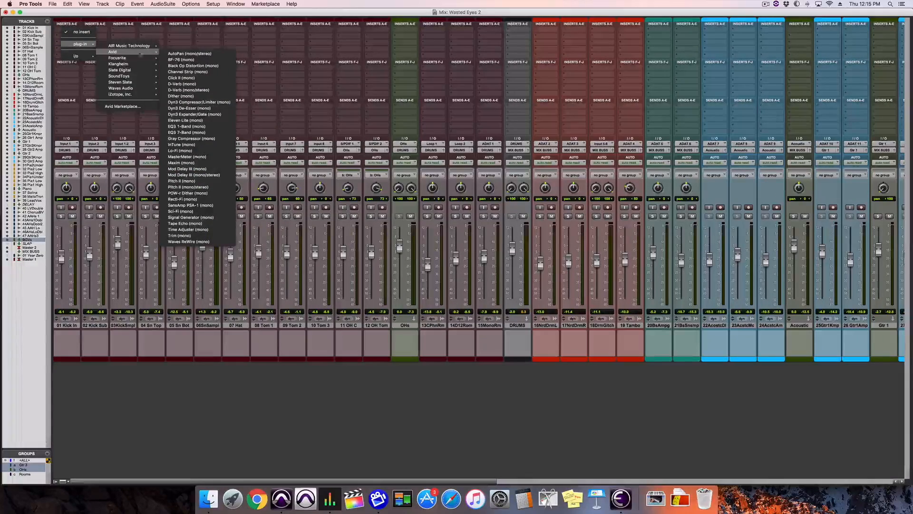
pyautogui.click(244, 78)
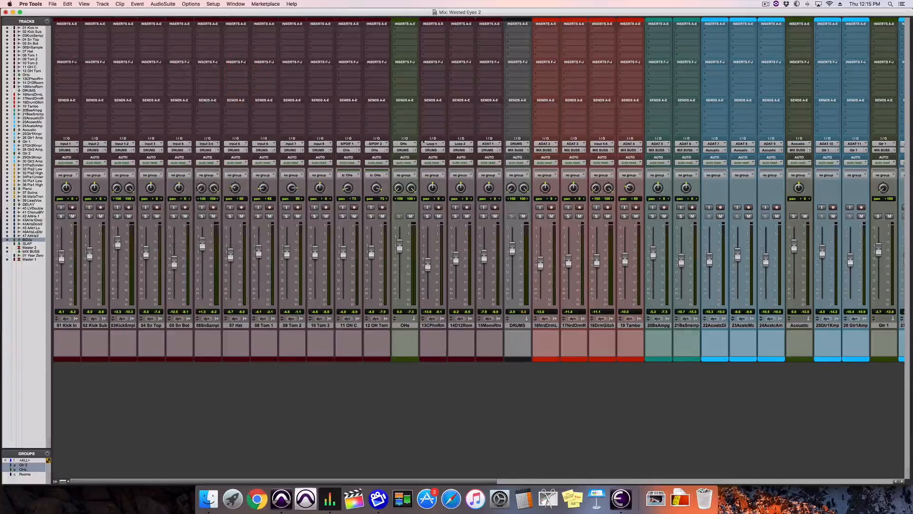
# Browse the Avid plug-ins available for the first insert of the LeadVox track, leaving the slot empty.
pyautogui.hscroll(15, 527, 174)
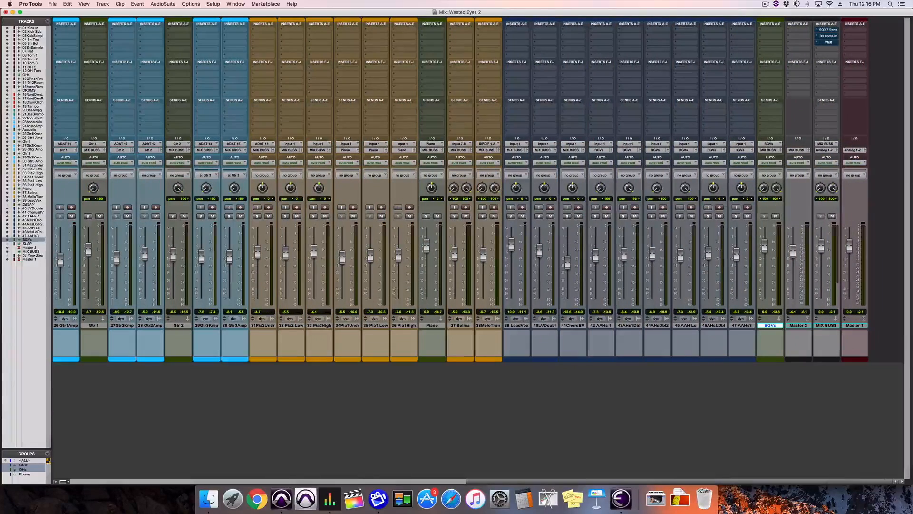
pyautogui.click(517, 325)
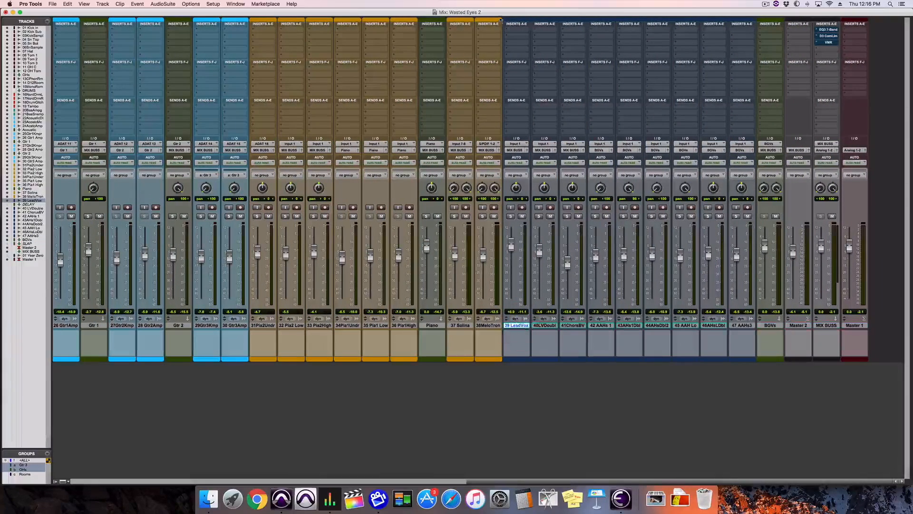
pyautogui.click(515, 32)
pyautogui.moveTo(530, 44)
pyautogui.moveTo(565, 52)
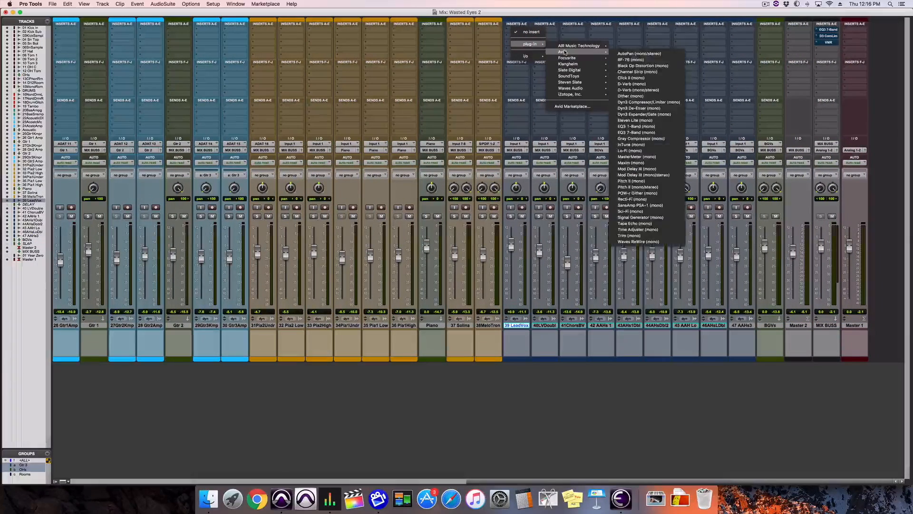
pyautogui.click(620, 45)
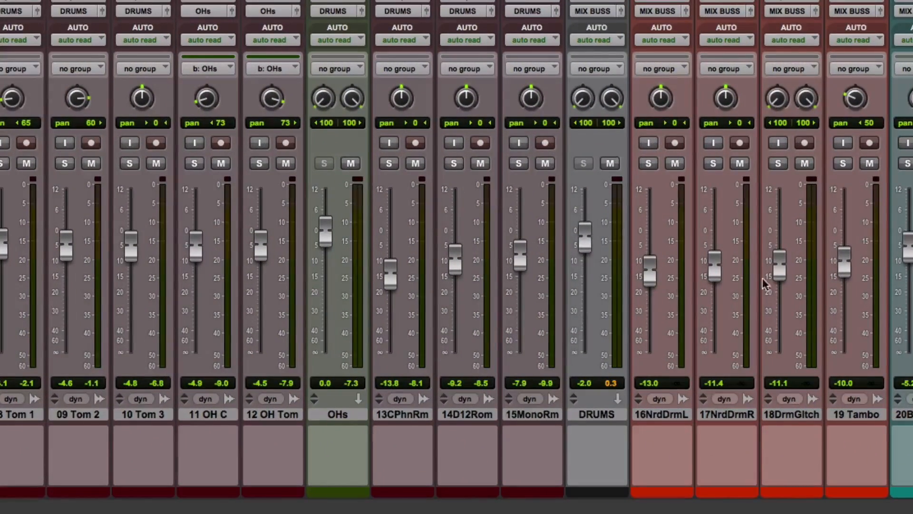
# Open the MIX BUSS track's EQ3 7-Band, Dyn3 Compressor/Limiter and Virtual Mix Rack together and arrange their windows side by side.
pyautogui.hscroll(15, 904, 259)
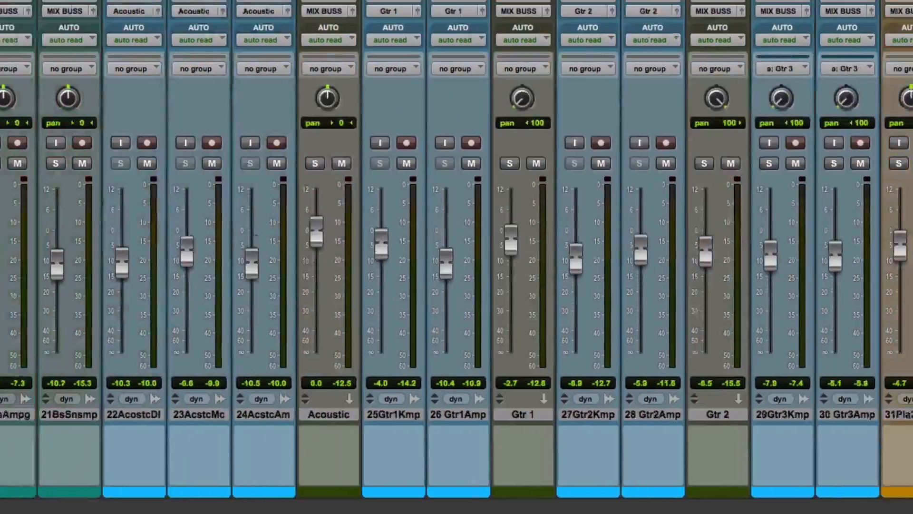
pyautogui.hscroll(15, 456, 256)
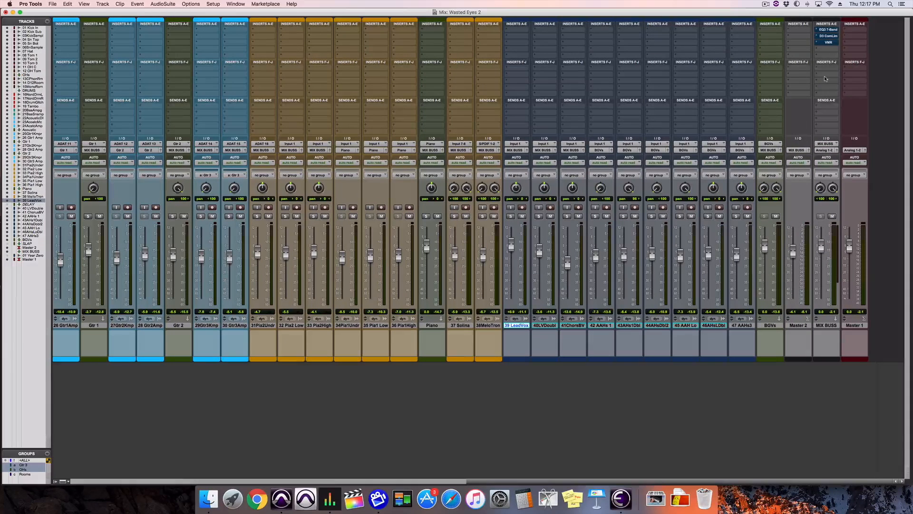
pyautogui.click(829, 30)
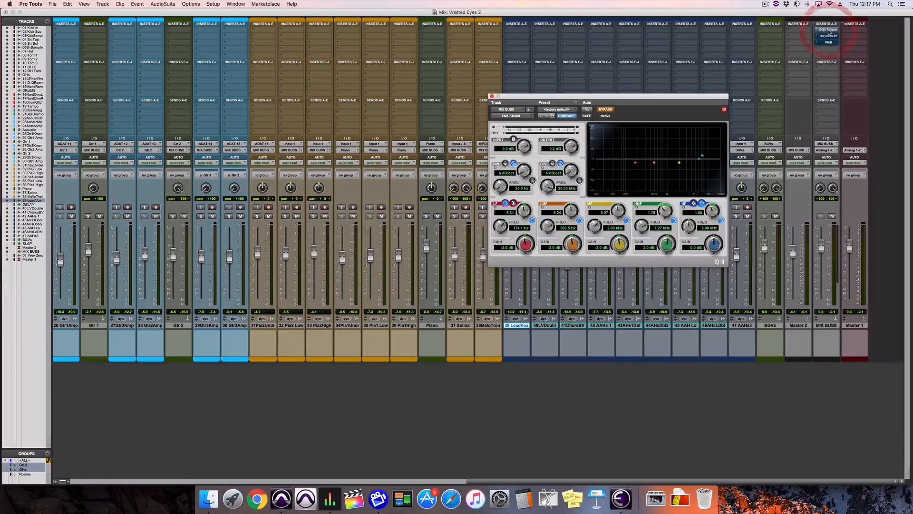
pyautogui.moveTo(672, 96); pyautogui.dragTo(351, 92)
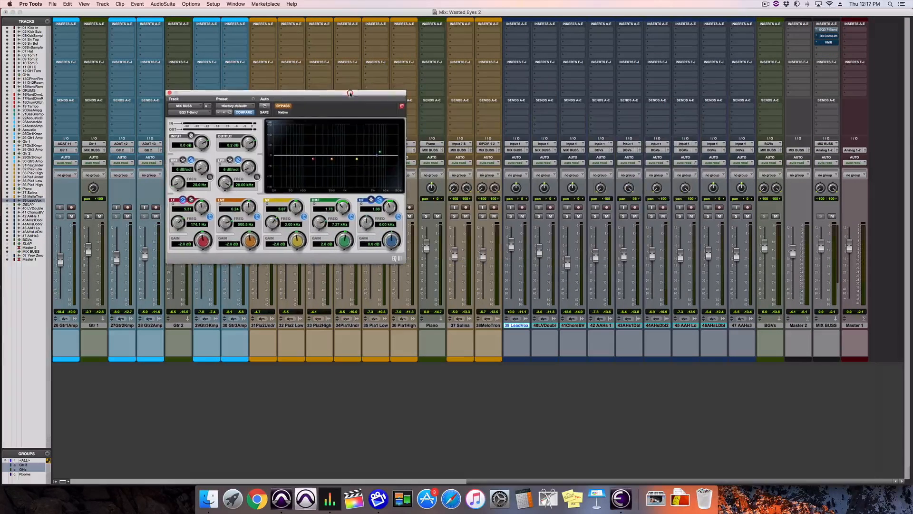
pyautogui.click(402, 105)
pyautogui.click(830, 36)
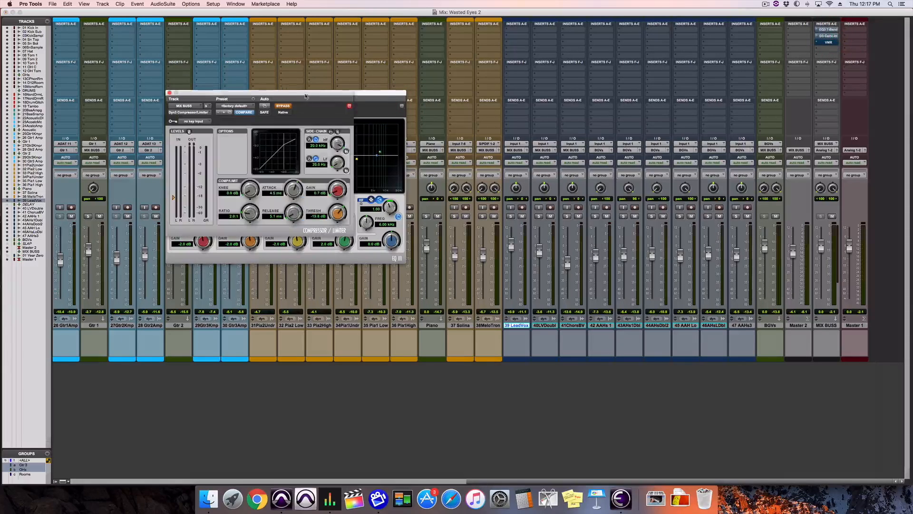
pyautogui.moveTo(305, 96); pyautogui.dragTo(551, 98)
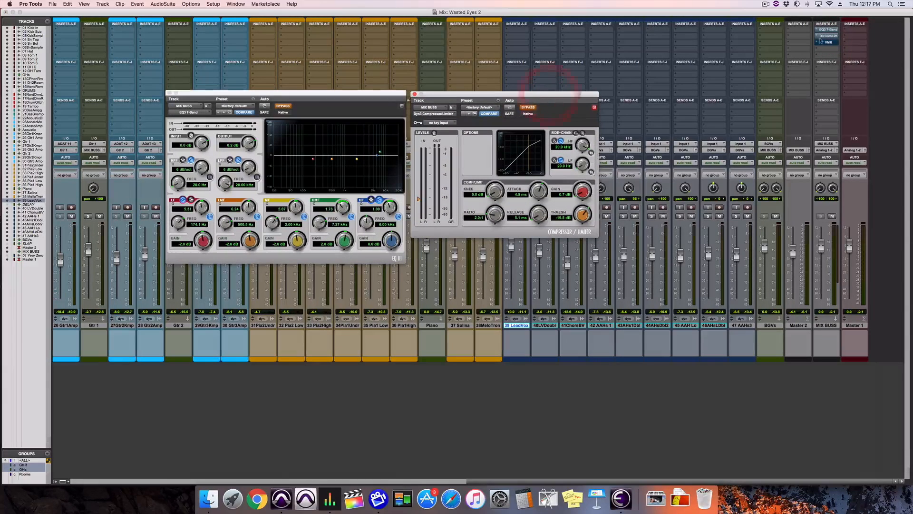
pyautogui.click(594, 107)
pyautogui.click(828, 43)
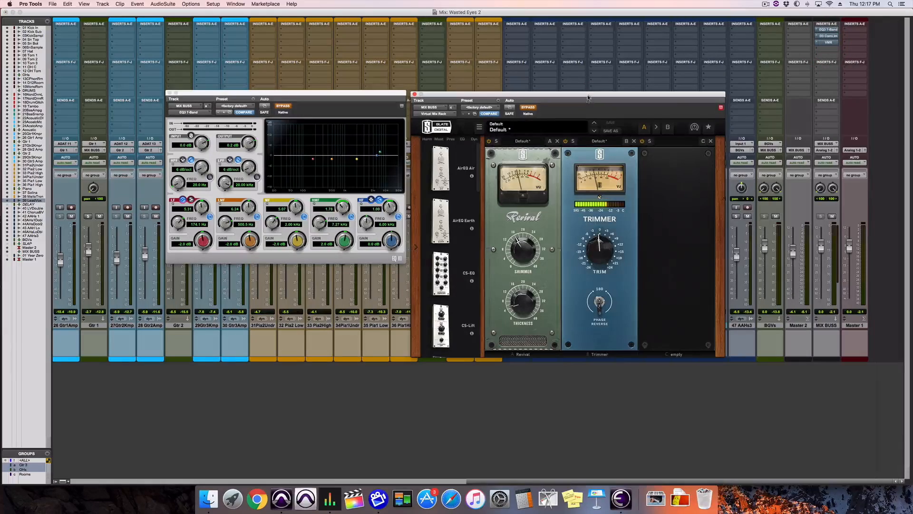
pyautogui.moveTo(588, 98); pyautogui.dragTo(782, 92)
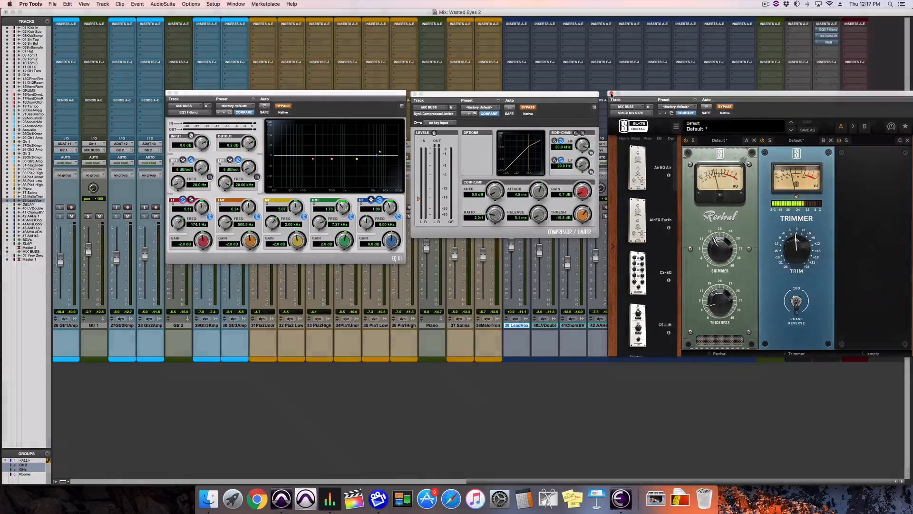
# Close the Virtual Mix Rack, compressor and EQ windows of the MIX BUSS track.
pyautogui.click(611, 94)
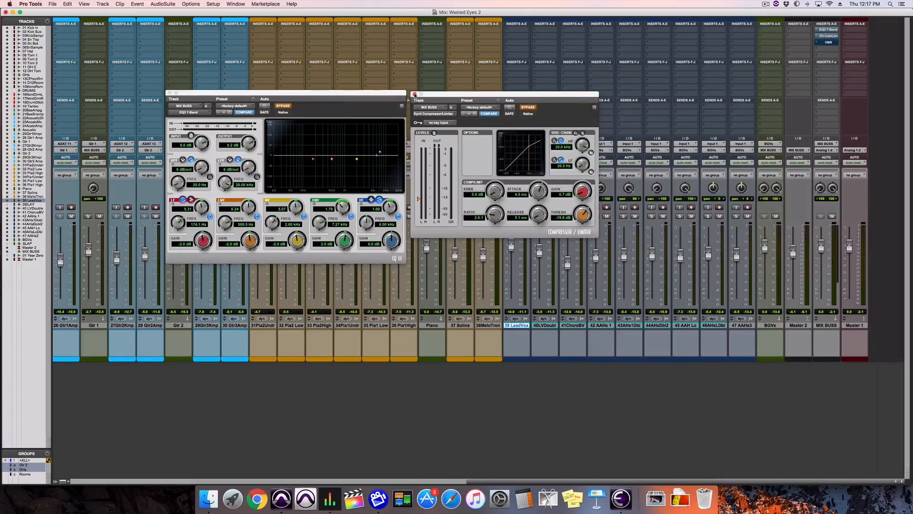
pyautogui.click(413, 94)
pyautogui.click(170, 94)
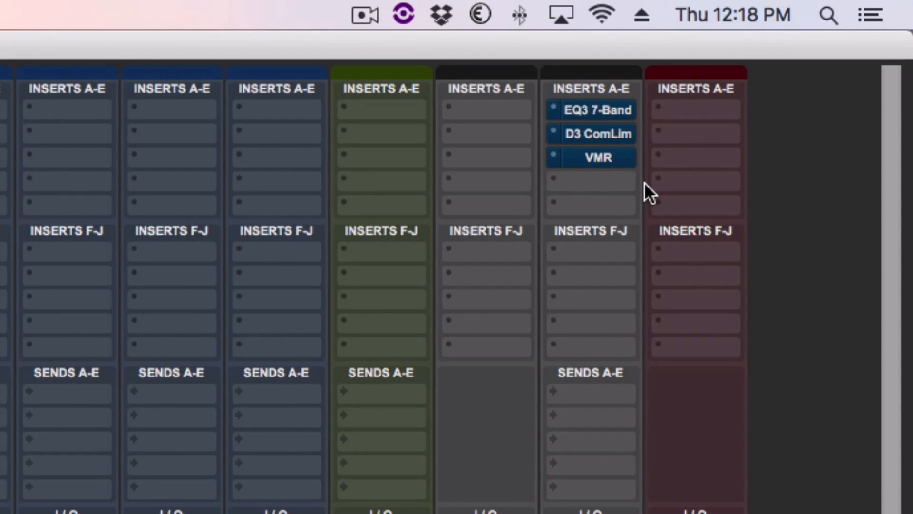
# Compare the mix with all three MIX BUSS plug-ins bypassed and active, ending with all of them active.
pyautogui.click(620, 111)
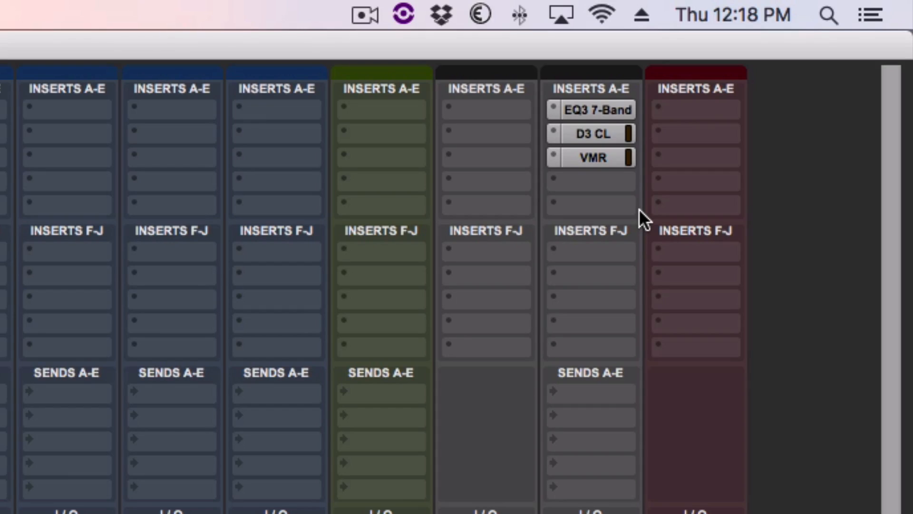
pyautogui.click(612, 107)
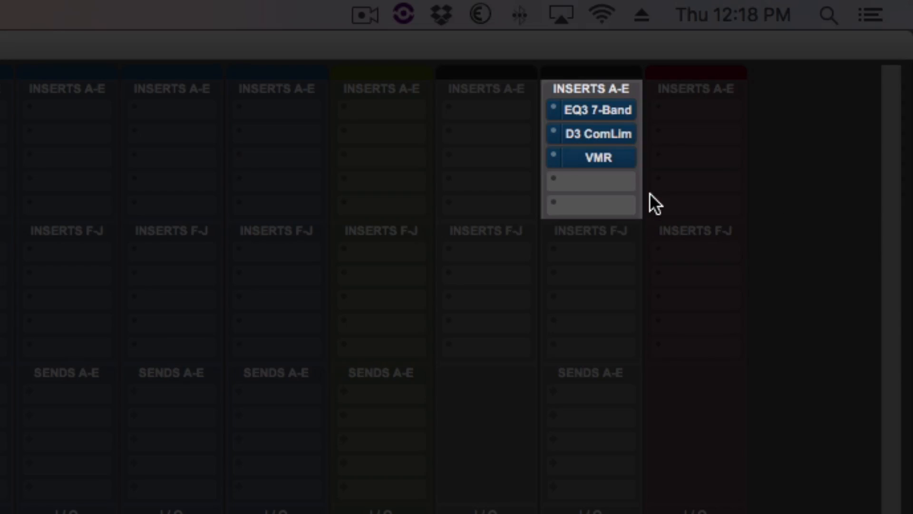
pyautogui.click(608, 108)
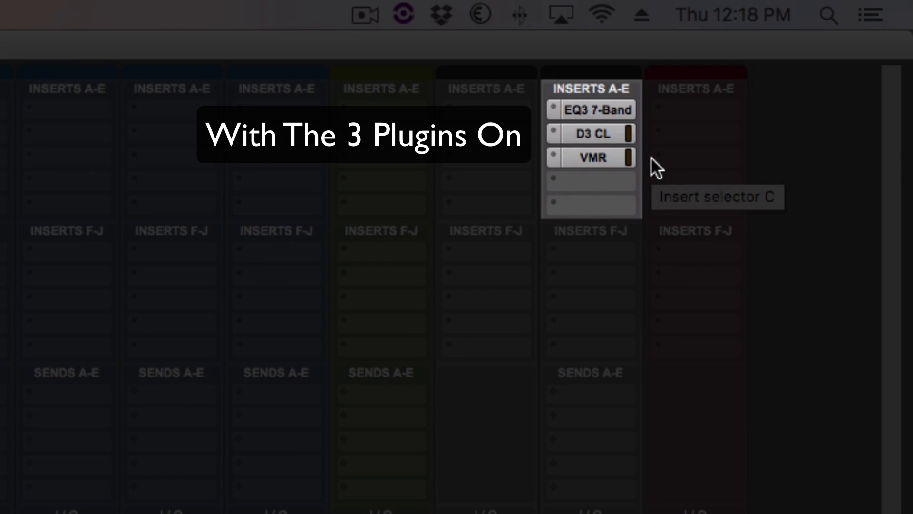
pyautogui.click(613, 109)
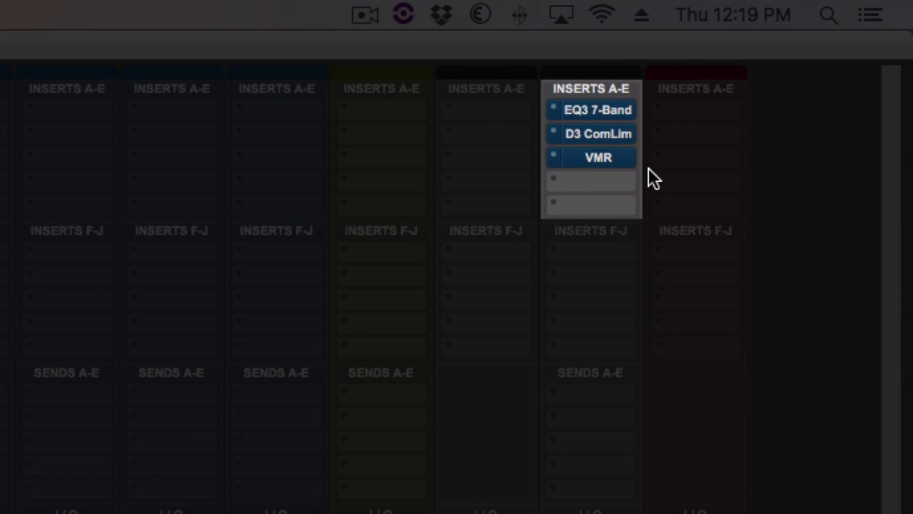
pyautogui.click(617, 111)
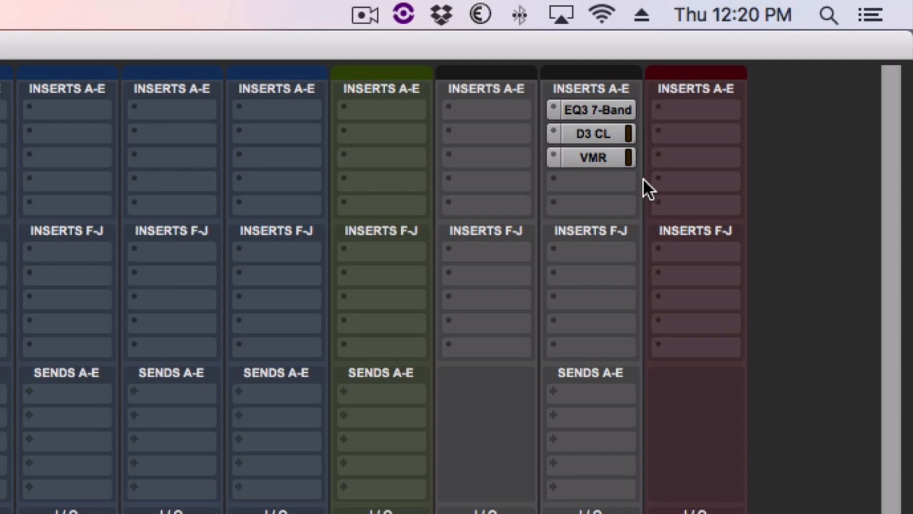
# Open the MIX BUSS EQ3 7-Band and compare it bypassed and active during playback, ending with the EQ active.
pyautogui.click(612, 103)
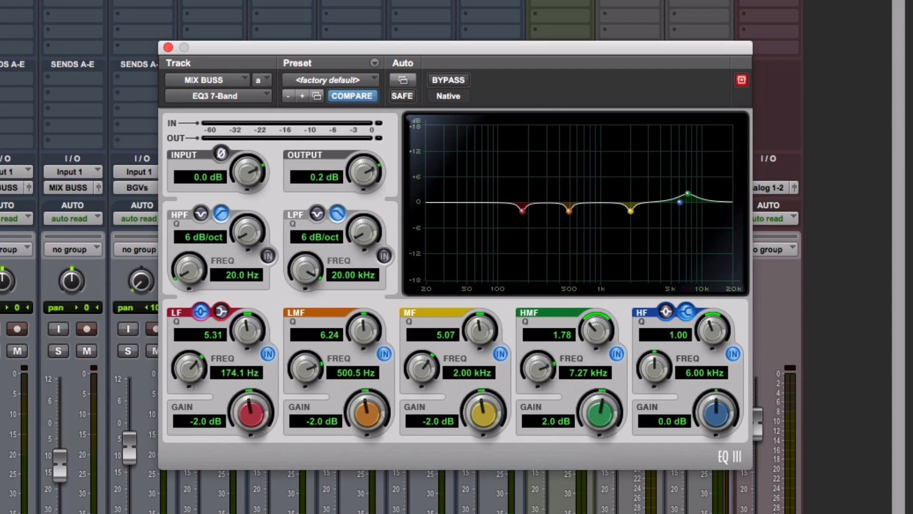
pyautogui.click(449, 80)
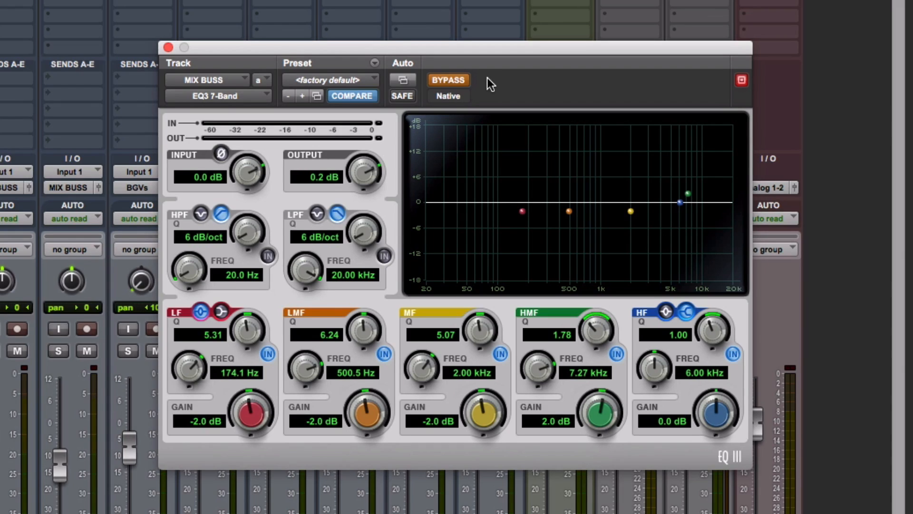
pyautogui.press('space')
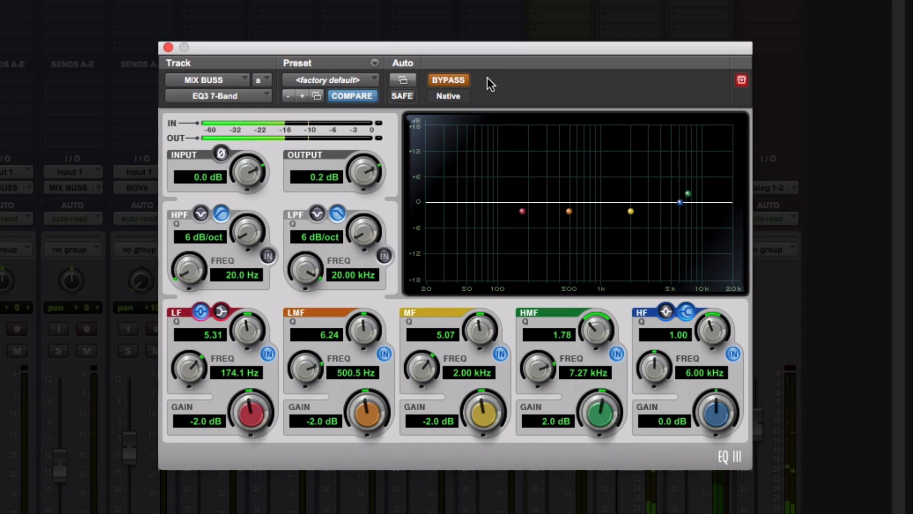
pyautogui.click(460, 81)
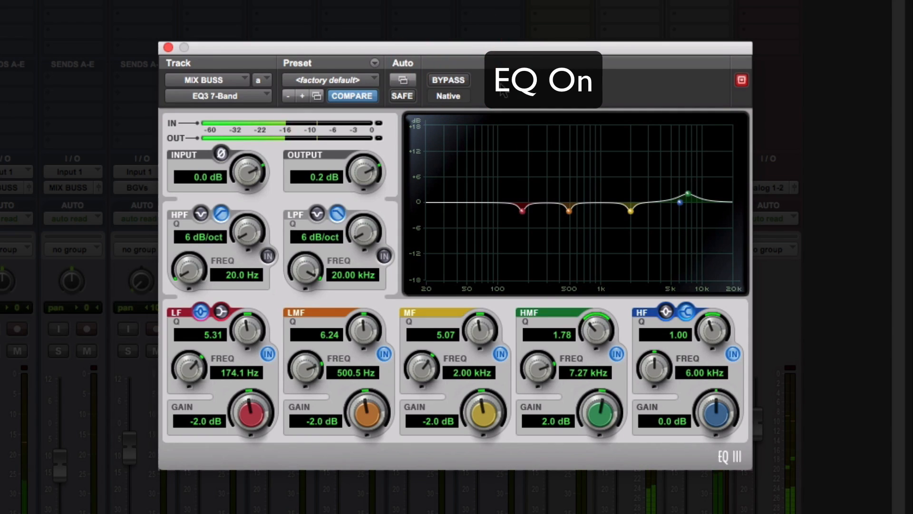
pyautogui.click(462, 80)
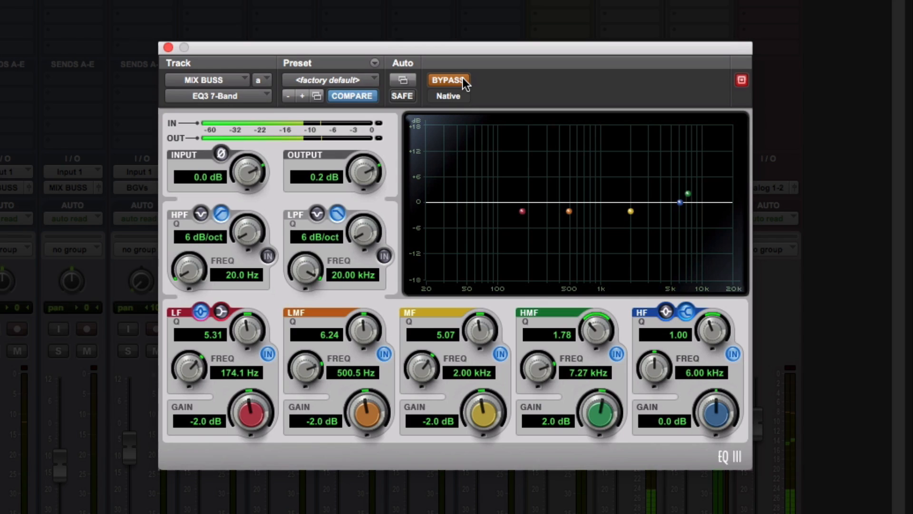
pyautogui.click(463, 84)
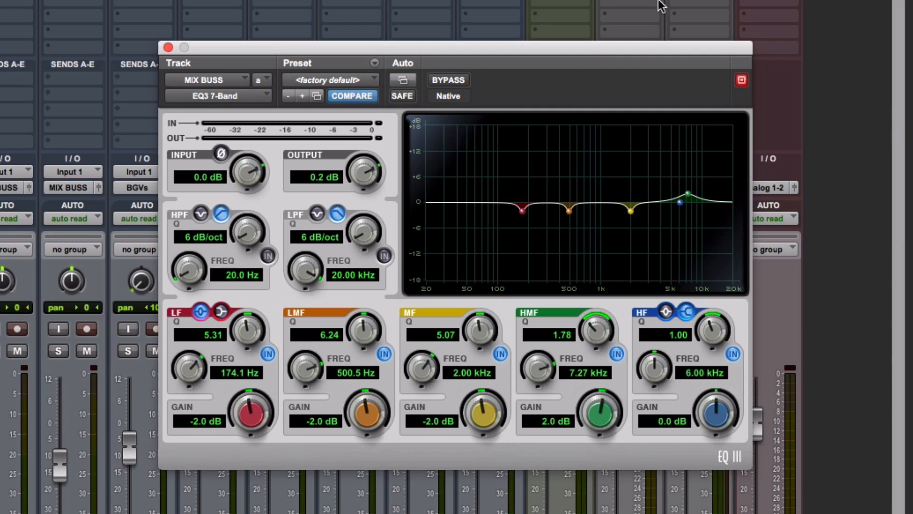
# Open the MIX BUSS Dyn3 Compressor/Limiter and compare it bypassed and active during playback, ending with the compressor active.
pyautogui.click(689, 0)
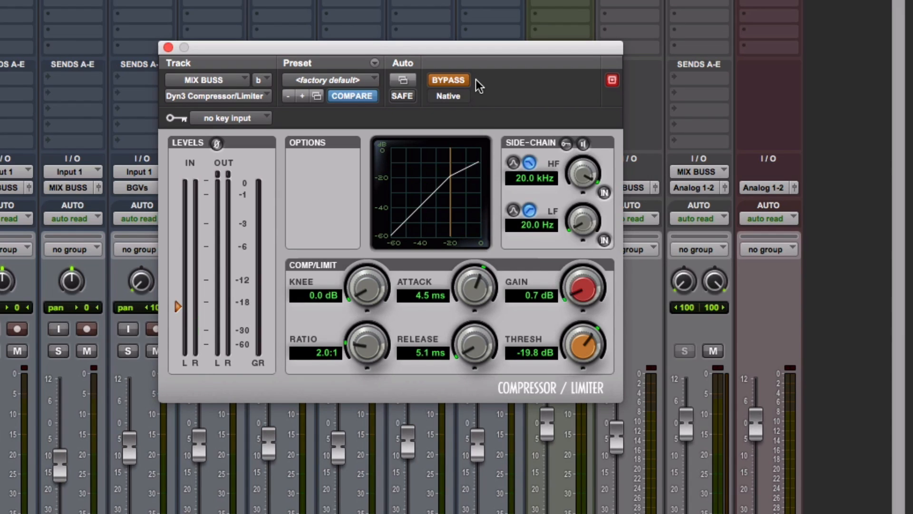
pyautogui.press('space')
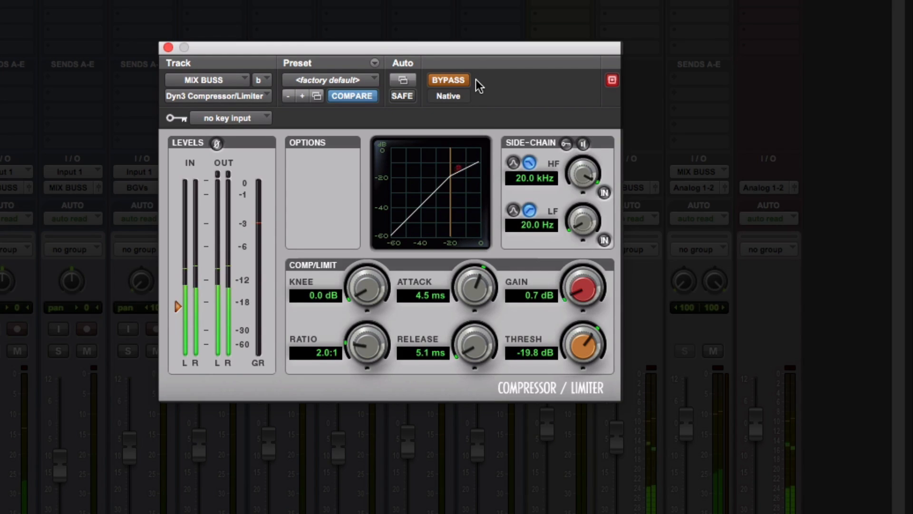
pyautogui.click(454, 80)
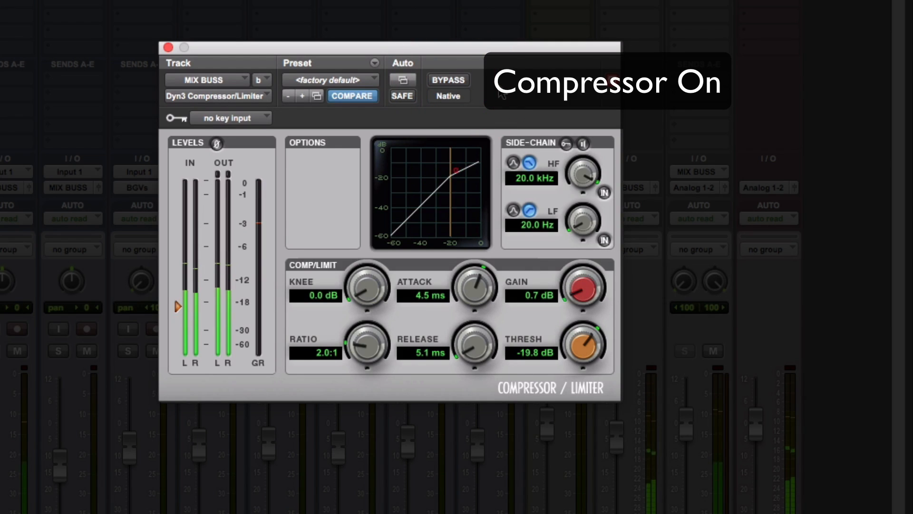
pyautogui.click(462, 80)
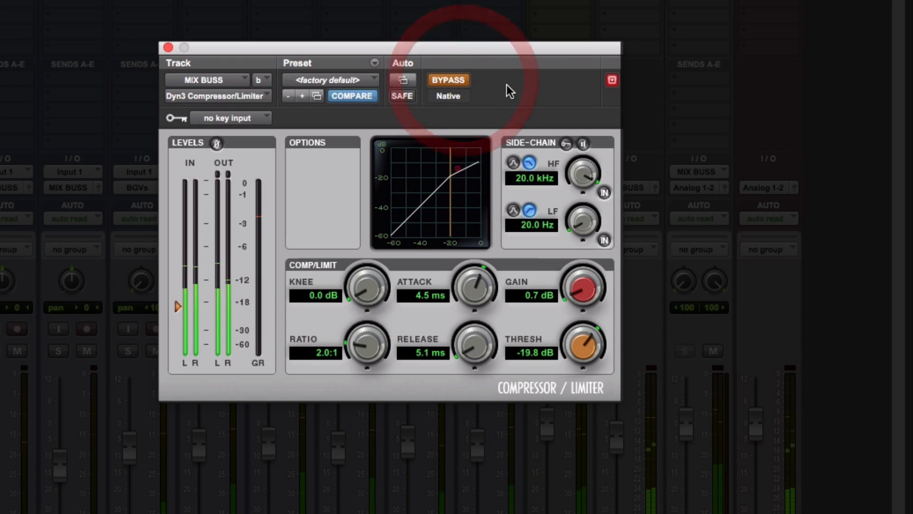
pyautogui.click(463, 80)
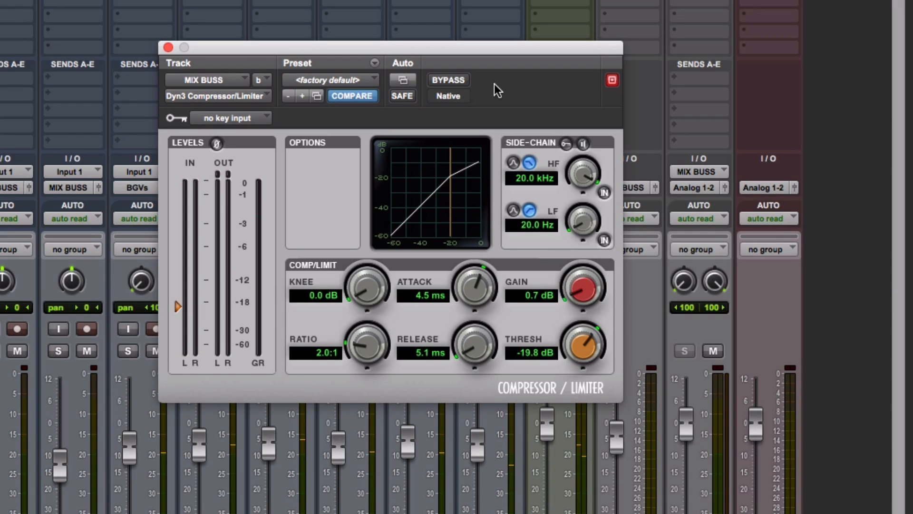
# Close the compressor window and compare the MIX BUSS Virtual Mix Rack bypassed and active during playback, ending with the rack active.
pyautogui.click(168, 48)
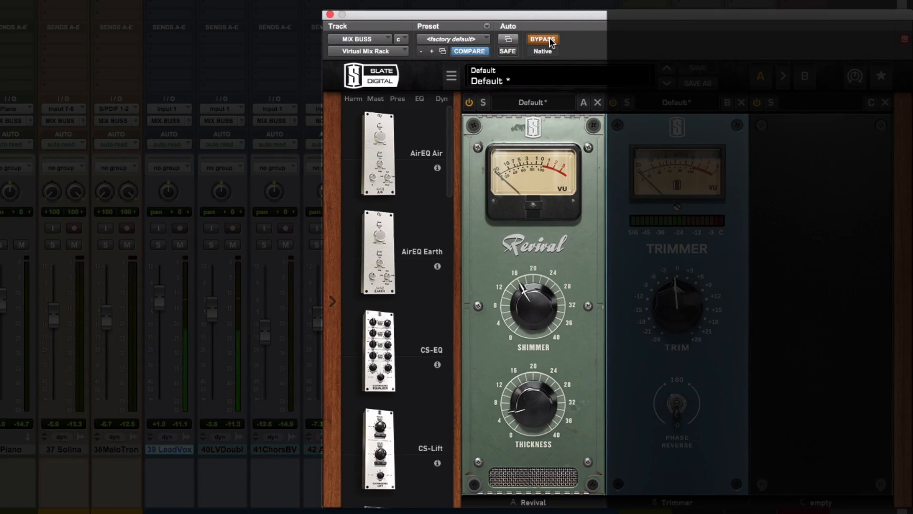
pyautogui.click(549, 38)
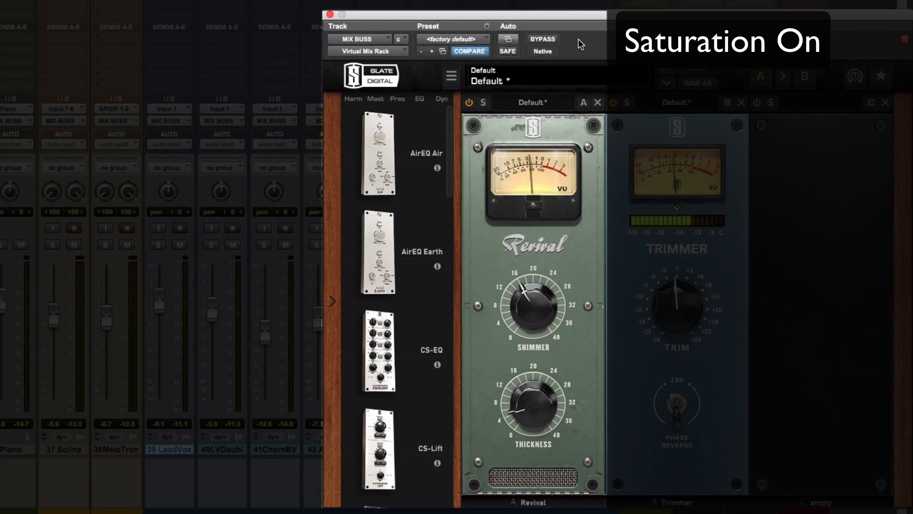
pyautogui.click(551, 38)
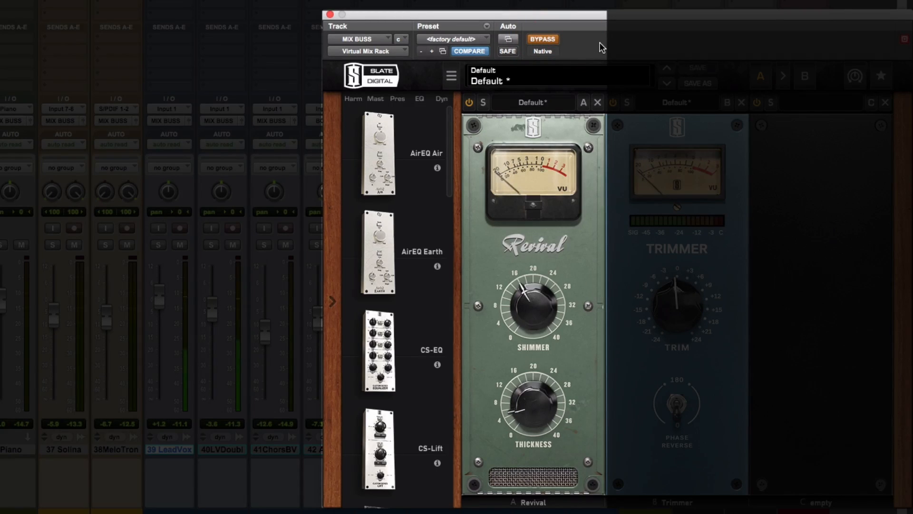
pyautogui.click(554, 40)
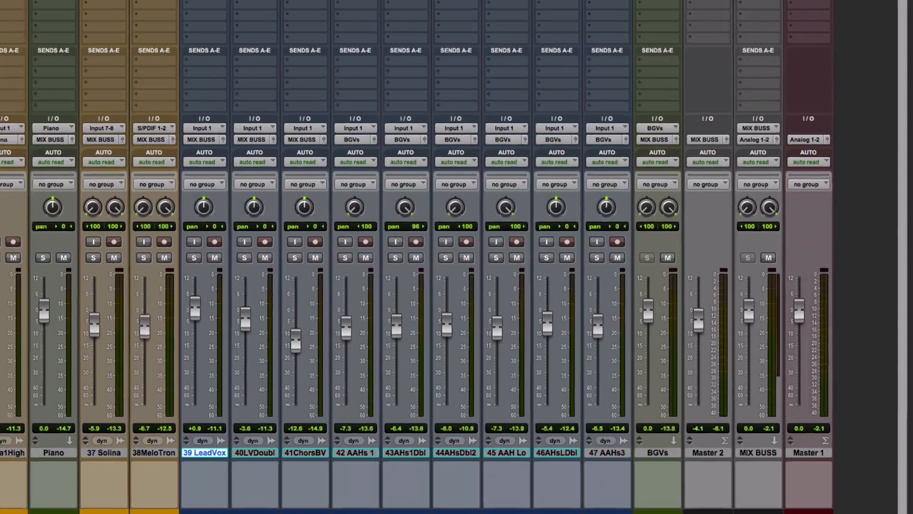
# Review the settings of the MIX BUSS EQ3 7-Band, Dyn3 Compressor/Limiter and Virtual Mix Rack one after another, closing each plug-in window.
pyautogui.click(792, 42)
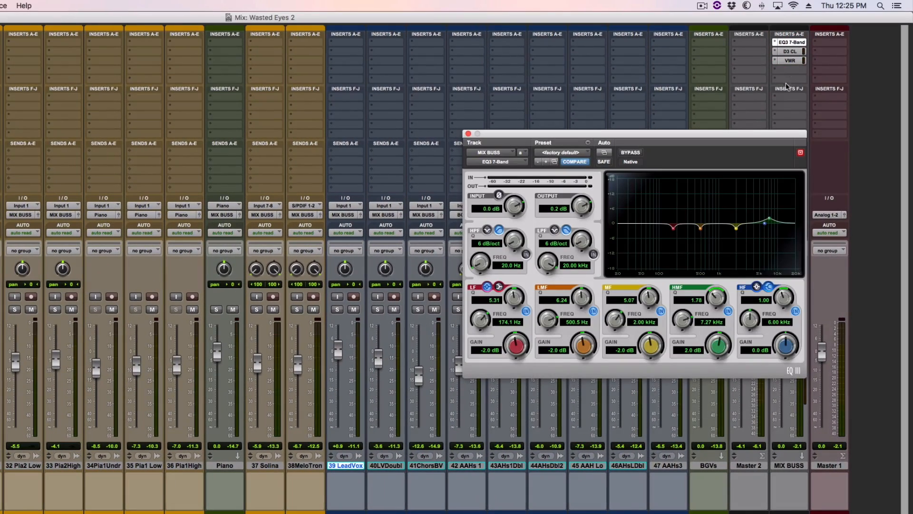
pyautogui.click(468, 135)
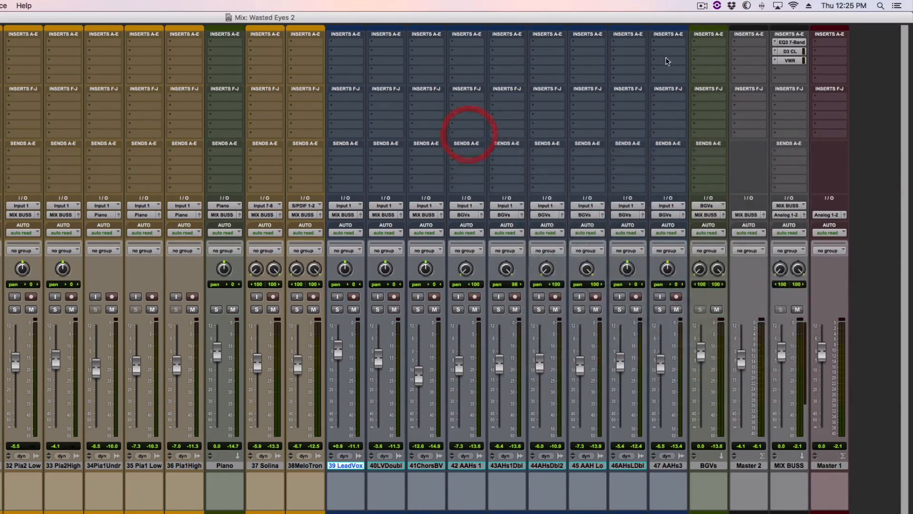
pyautogui.click(788, 52)
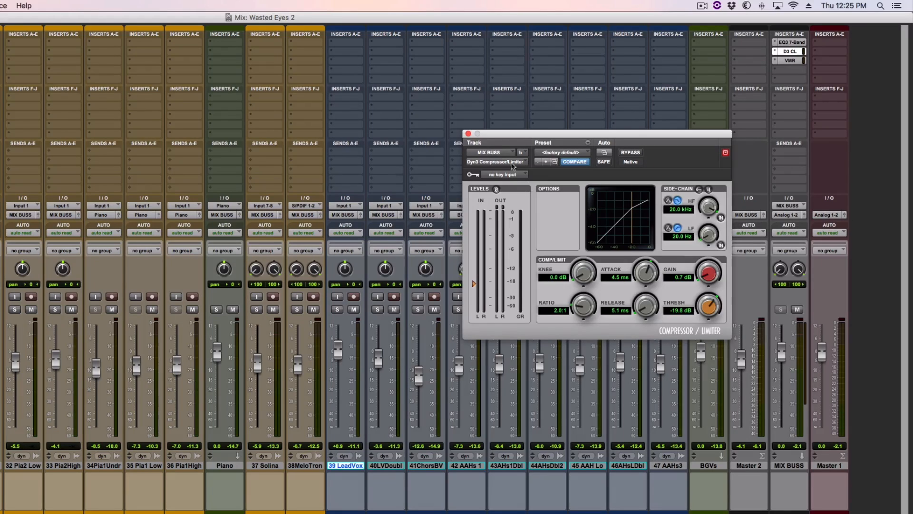
pyautogui.click(468, 134)
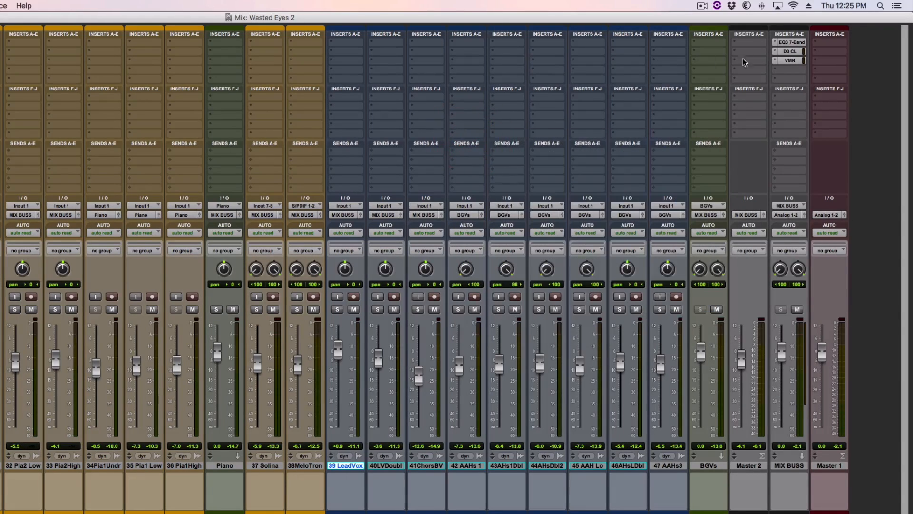
pyautogui.click(790, 61)
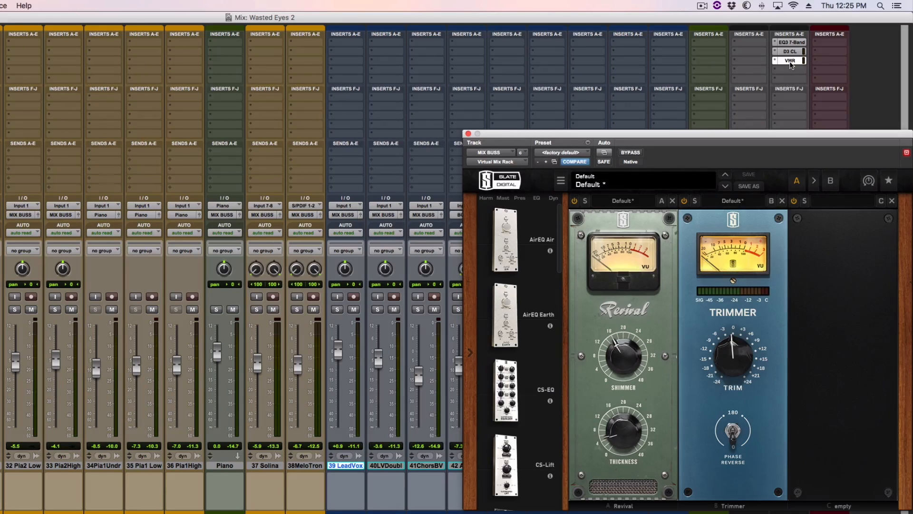
pyautogui.click(468, 134)
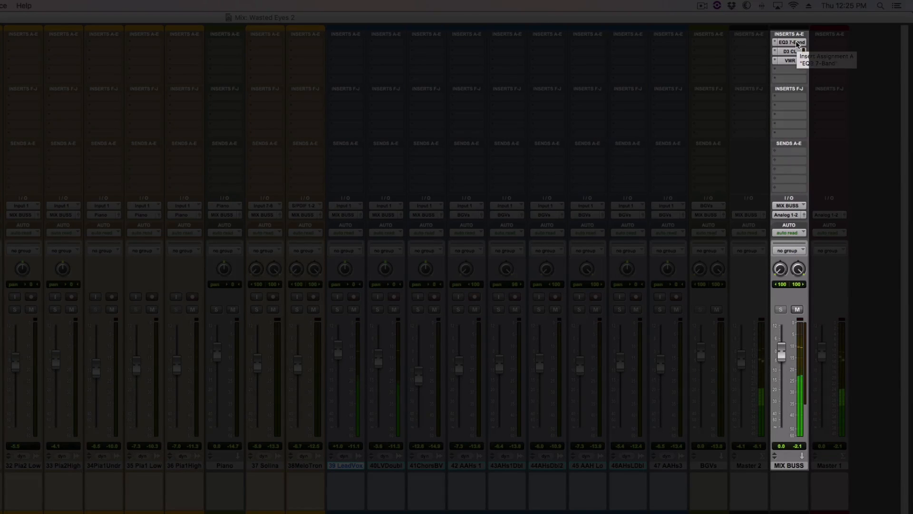
# Toggle the bypass of all three MIX BUSS inserts together during playback to compare the mix, ending with all plug-ins active.
pyautogui.keyDown('shift'); pyautogui.keyDown('super'); pyautogui.click(797, 44); pyautogui.keyUp('super'); pyautogui.keyUp('shift')
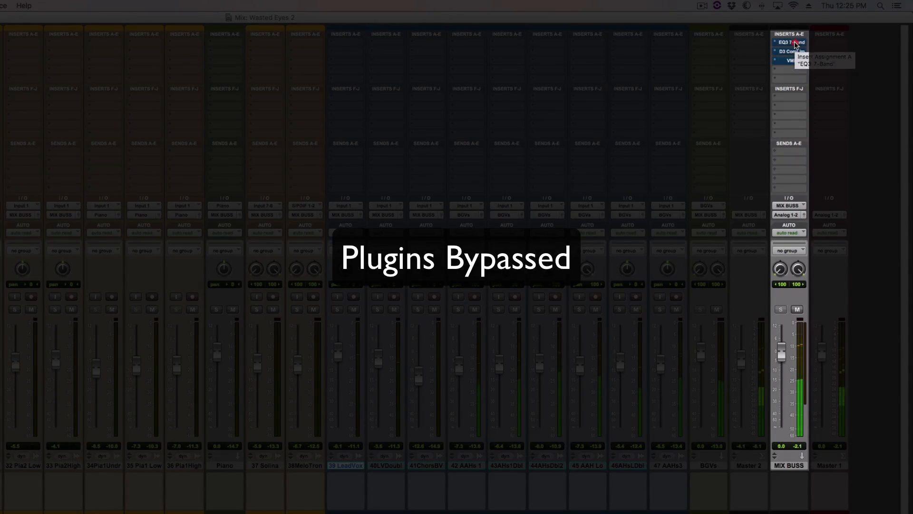
pyautogui.keyDown('shift'); pyautogui.keyDown('super'); pyautogui.click(803, 44); pyautogui.keyUp('super'); pyautogui.keyUp('shift')
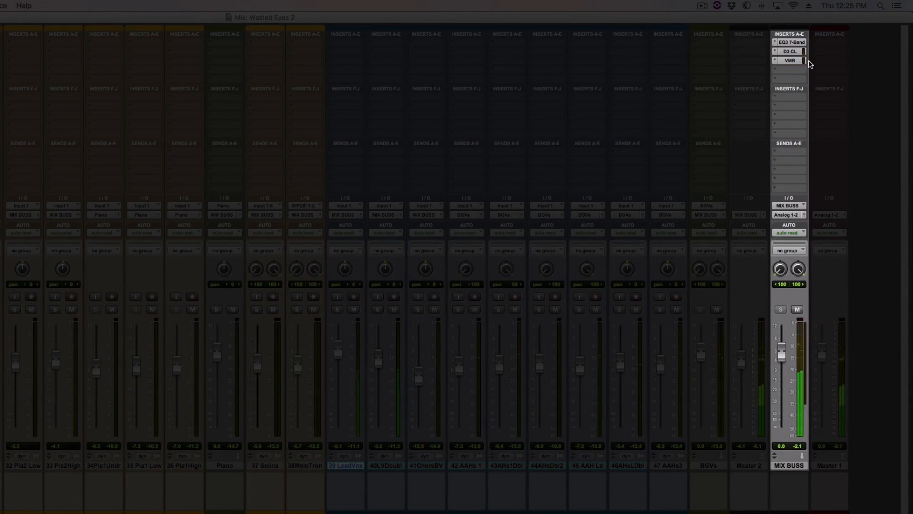
pyautogui.keyDown('shift'); pyautogui.keyDown('super'); pyautogui.click(793, 43); pyautogui.keyUp('super'); pyautogui.keyUp('shift')
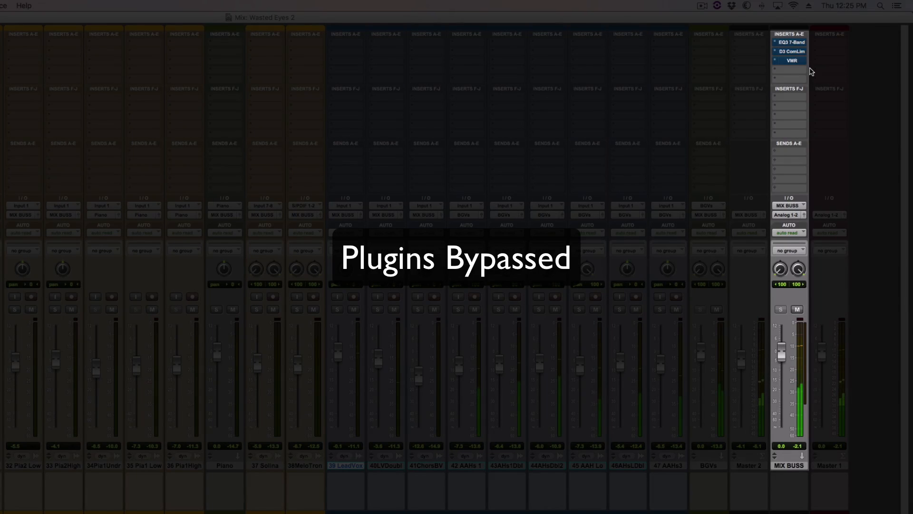
pyautogui.keyDown('shift'); pyautogui.keyDown('super'); pyautogui.click(798, 45); pyautogui.keyUp('super'); pyautogui.keyUp('shift')
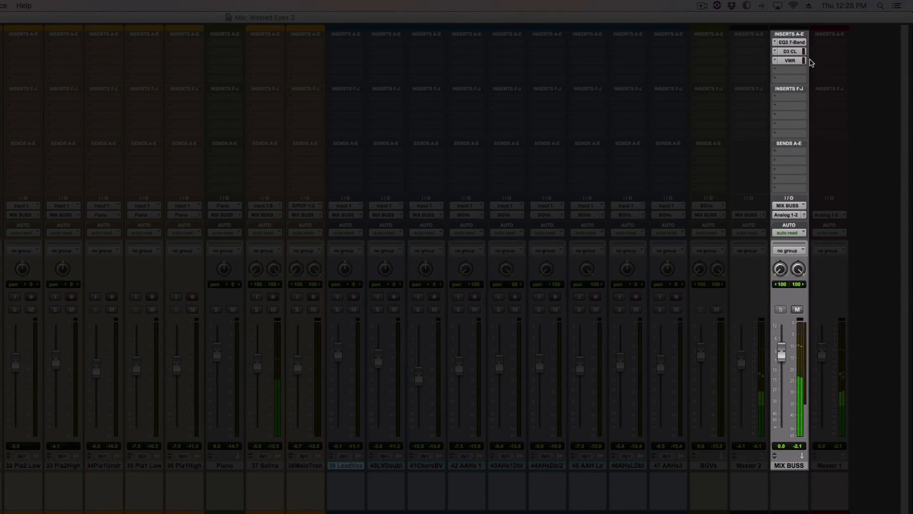
pyautogui.keyDown('shift'); pyautogui.keyDown('super'); pyautogui.click(799, 45); pyautogui.keyUp('super'); pyautogui.keyUp('shift')
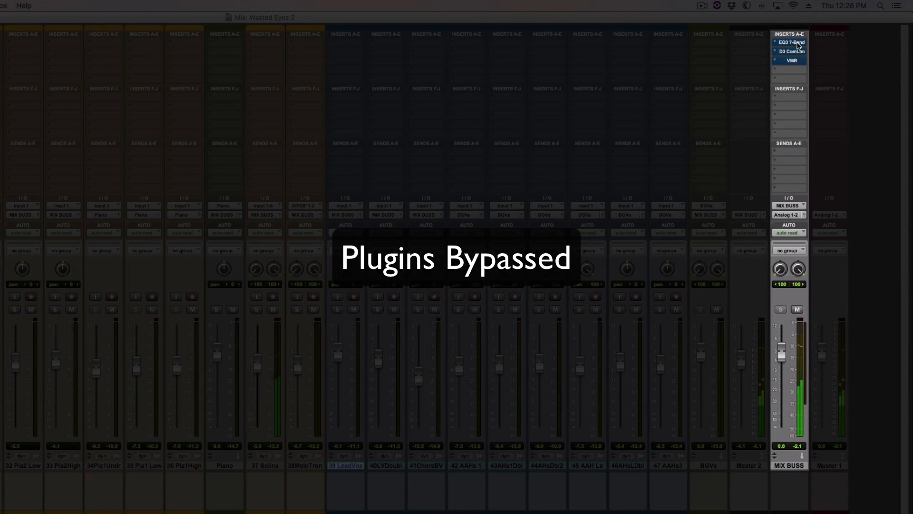
pyautogui.keyDown('shift'); pyautogui.keyDown('super'); pyautogui.click(798, 45); pyautogui.keyUp('super'); pyautogui.keyUp('shift')
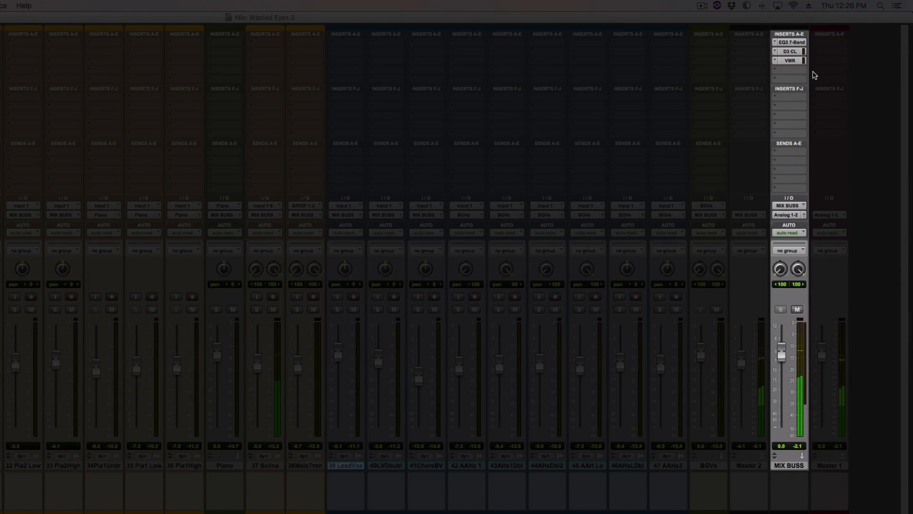